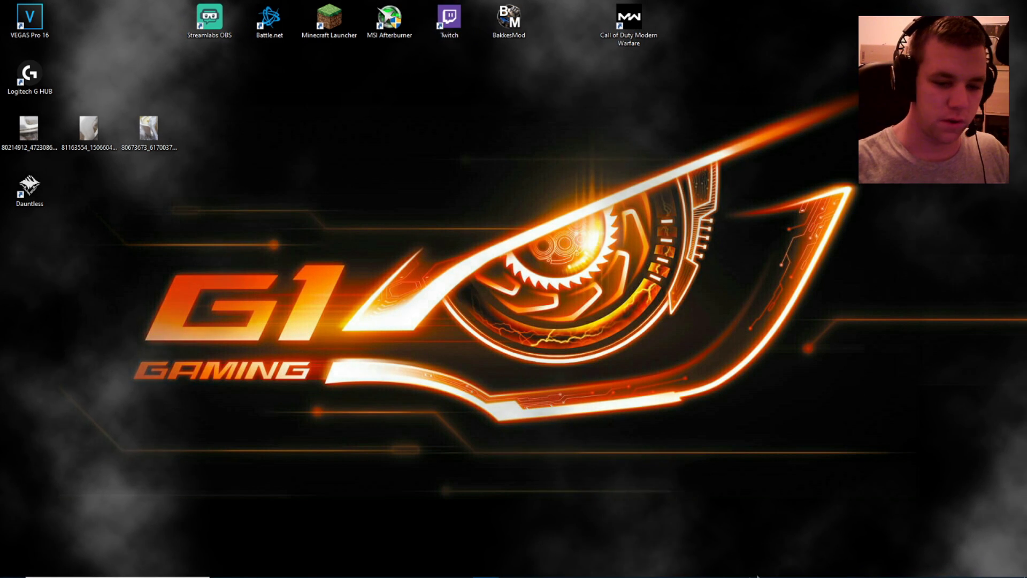
- Expand the taskbar's hidden-icons overflow to show the tray icons
{"action": "left_click", "coordinate": [910, 567]}
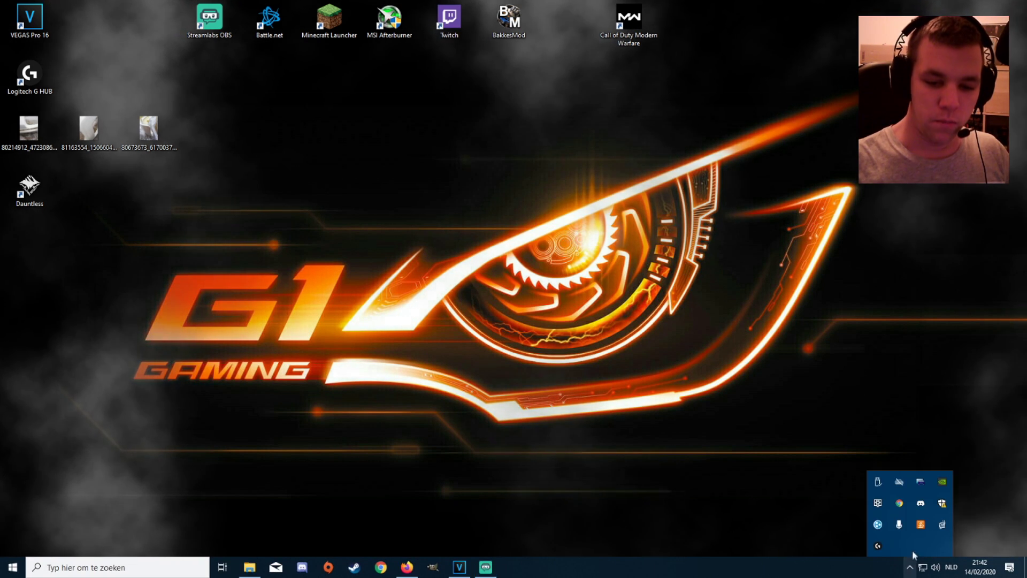
- Open the PRO headset in G HUB and switch between its Akoestiek and Equalizer tabs
{"action": "left_click", "coordinate": [878, 546]}
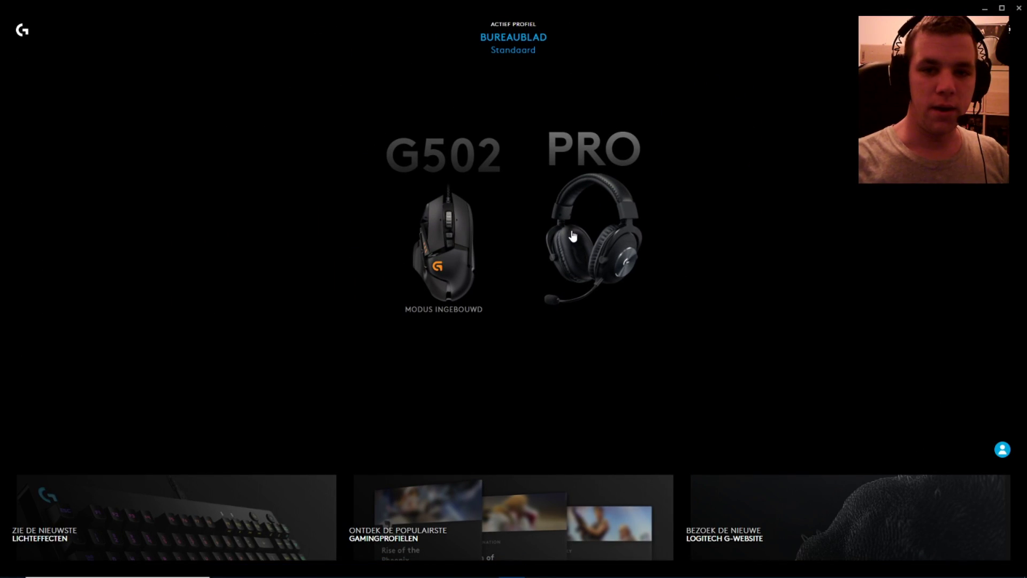
{"action": "left_click", "coordinate": [573, 236]}
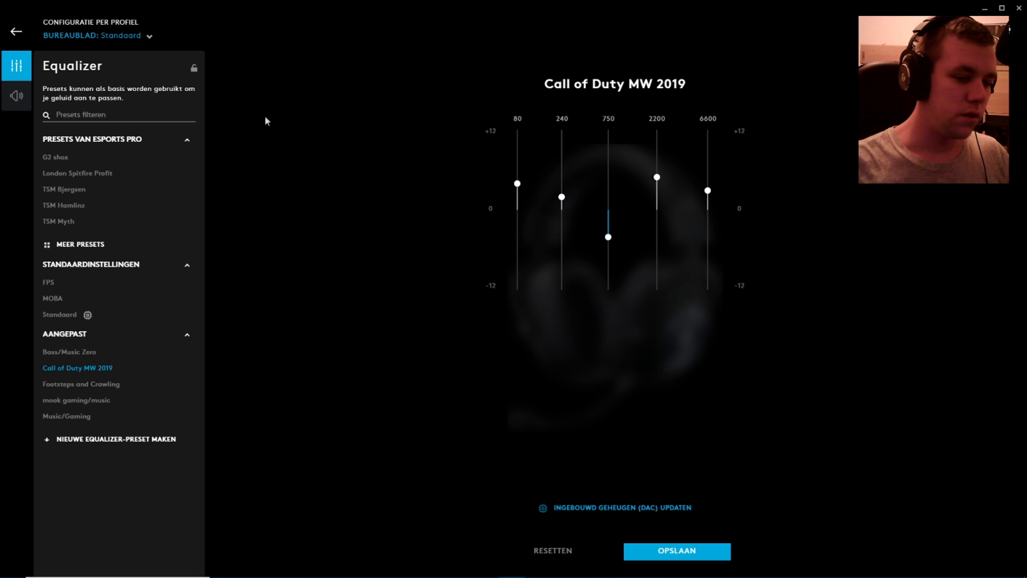
{"action": "left_click", "coordinate": [15, 104]}
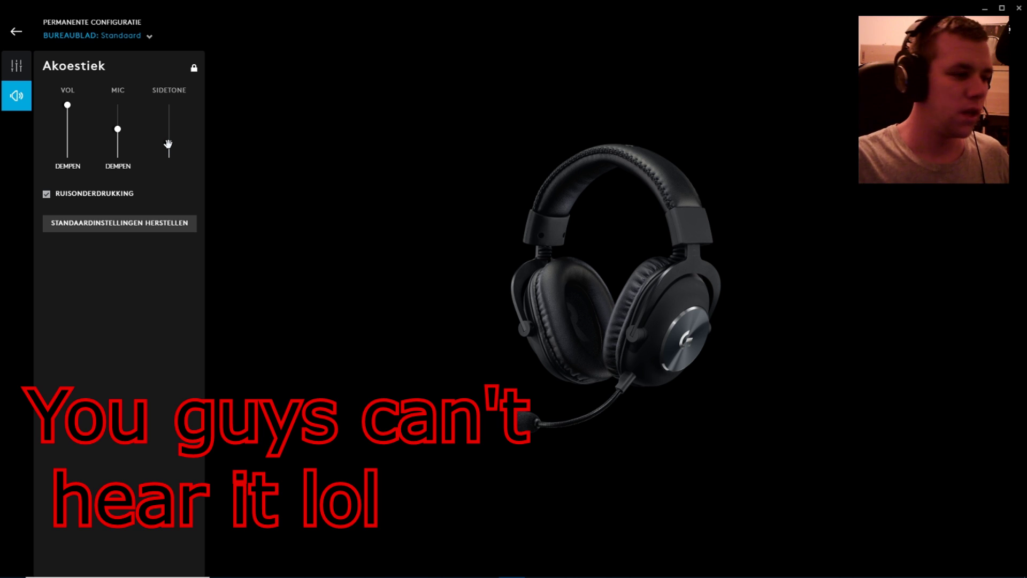
{"action": "left_click", "coordinate": [17, 66]}
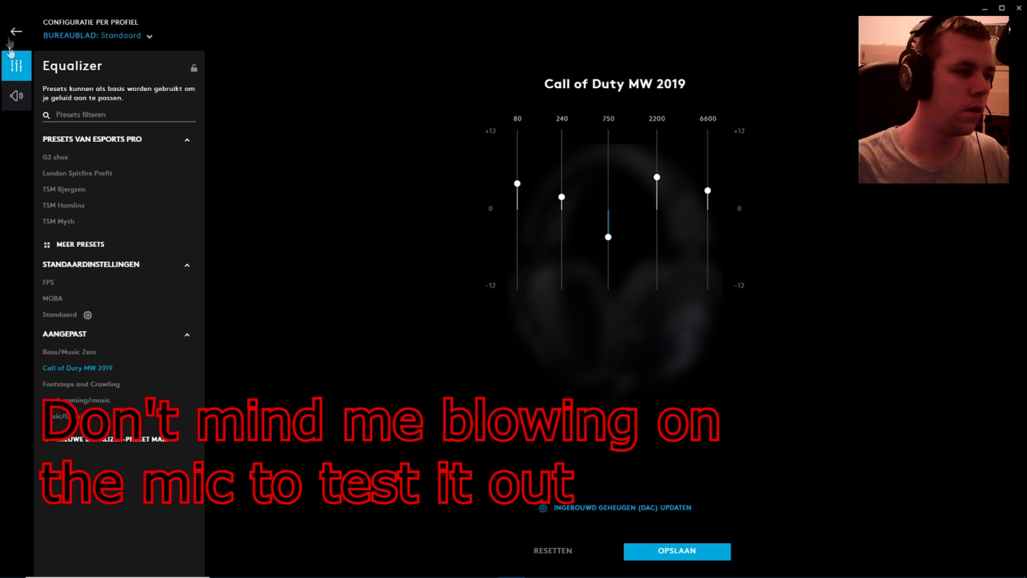
{"action": "left_click", "coordinate": [17, 101]}
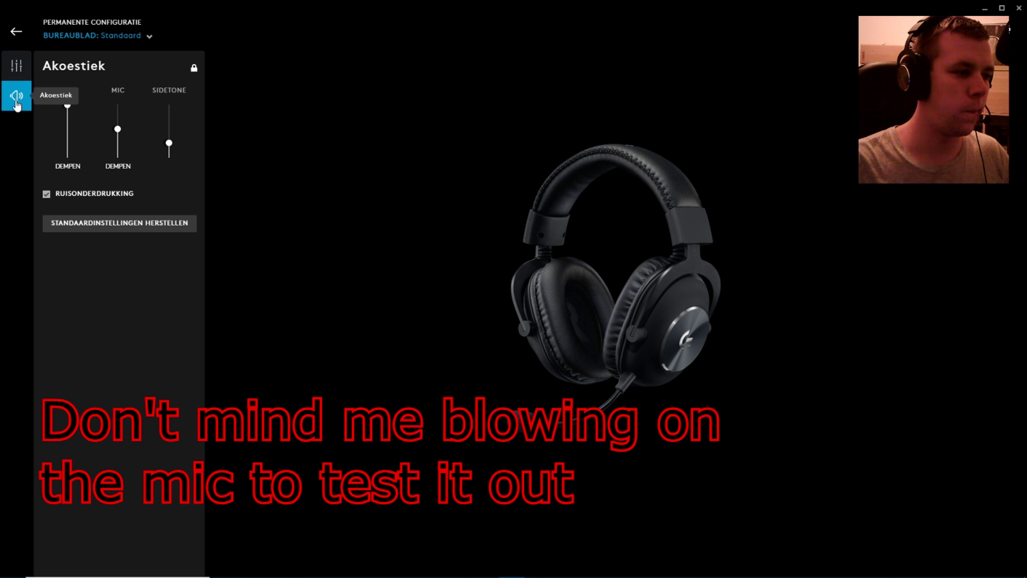
- Recheck Equalizer and Akoestiek, then return to the G502/PRO overview and minimise G HUB
{"action": "left_click", "coordinate": [16, 65]}
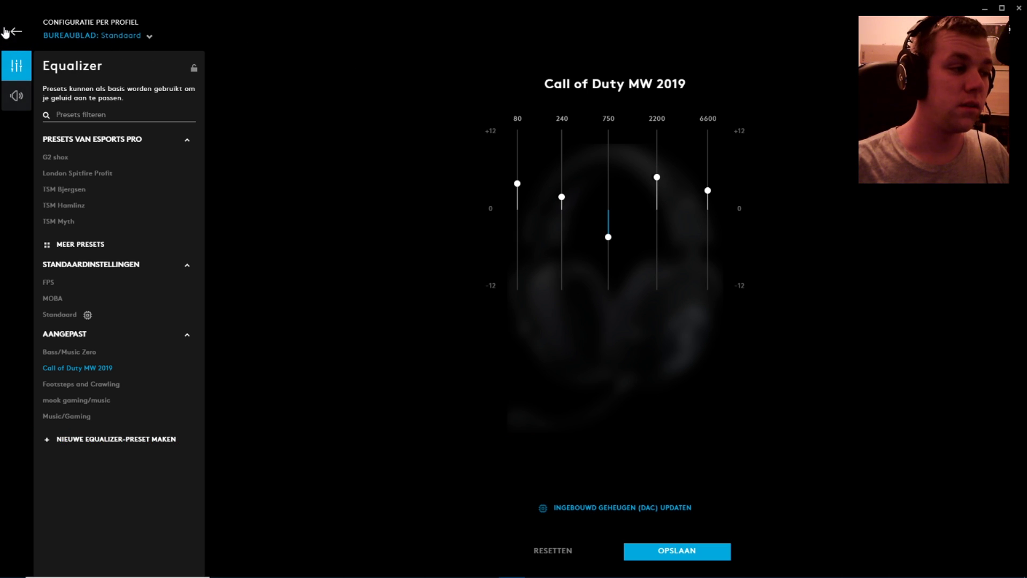
{"action": "left_click", "coordinate": [16, 95]}
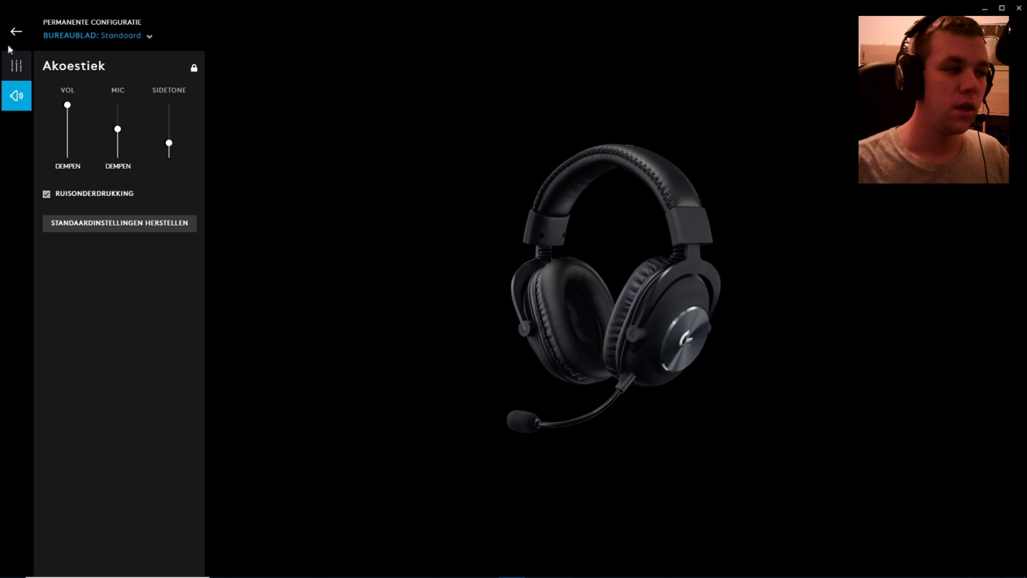
{"action": "left_click", "coordinate": [16, 31]}
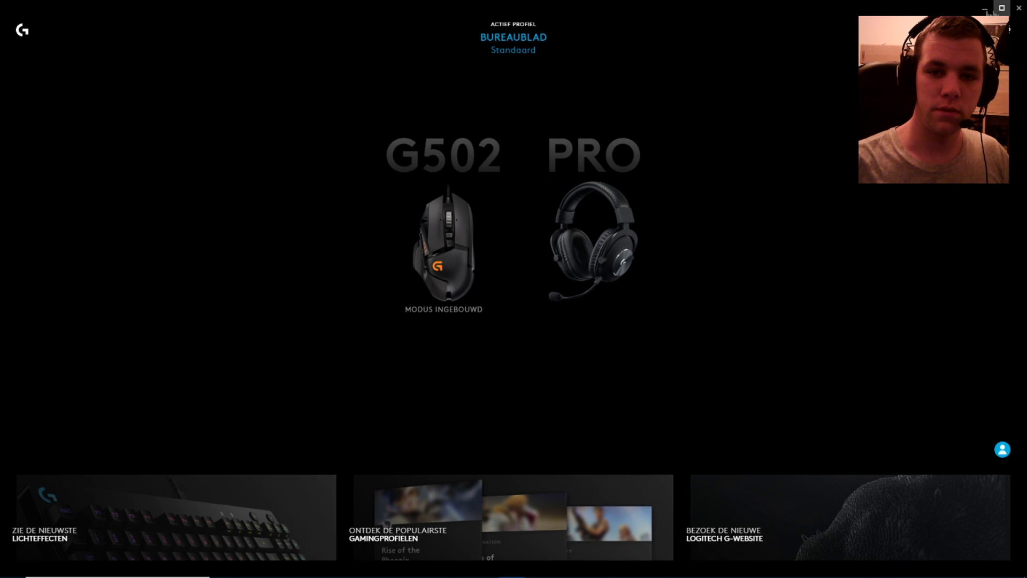
{"action": "left_click", "coordinate": [986, 9]}
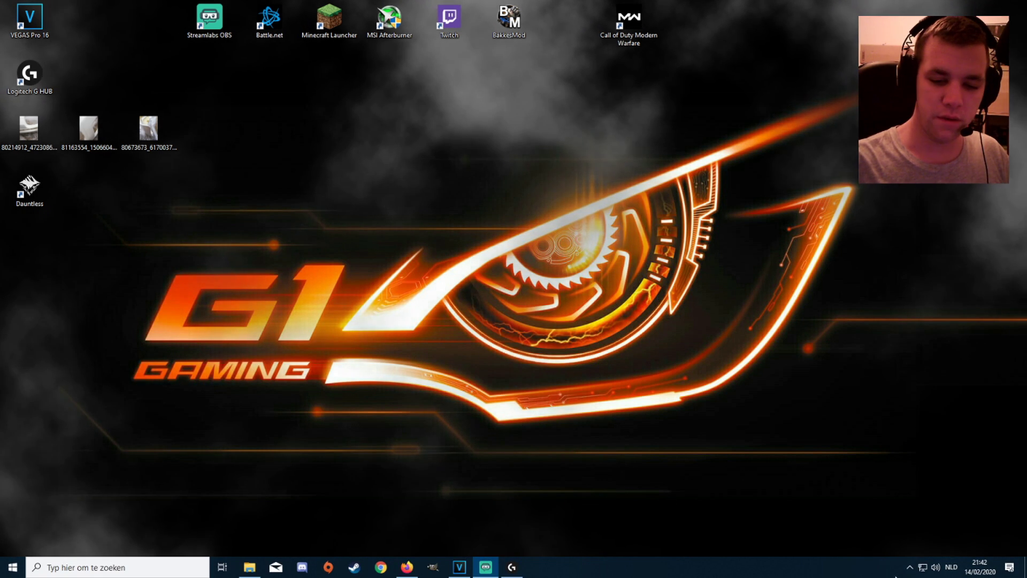
- Open Geluidsinstellingen from the speaker tray icon's menu, showing Luidsprekers (PRO) as output
{"action": "left_click", "coordinate": [910, 569]}
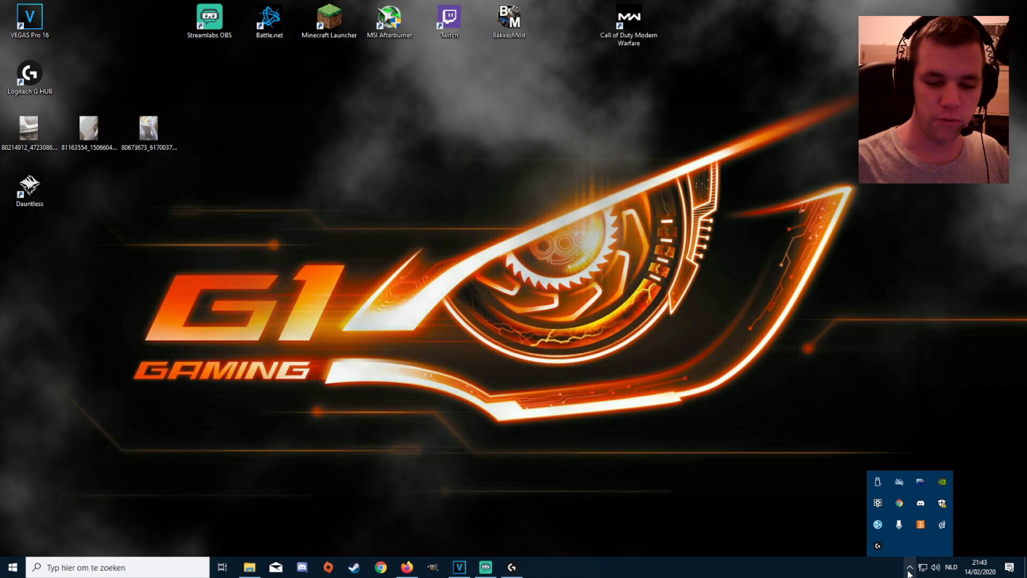
{"action": "right_click", "coordinate": [936, 567]}
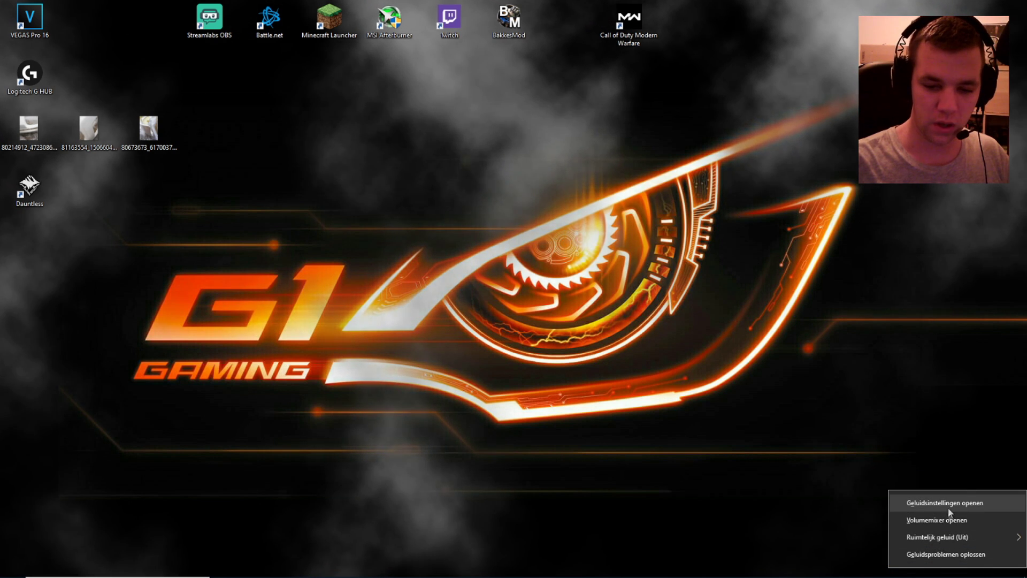
{"action": "left_click", "coordinate": [856, 488]}
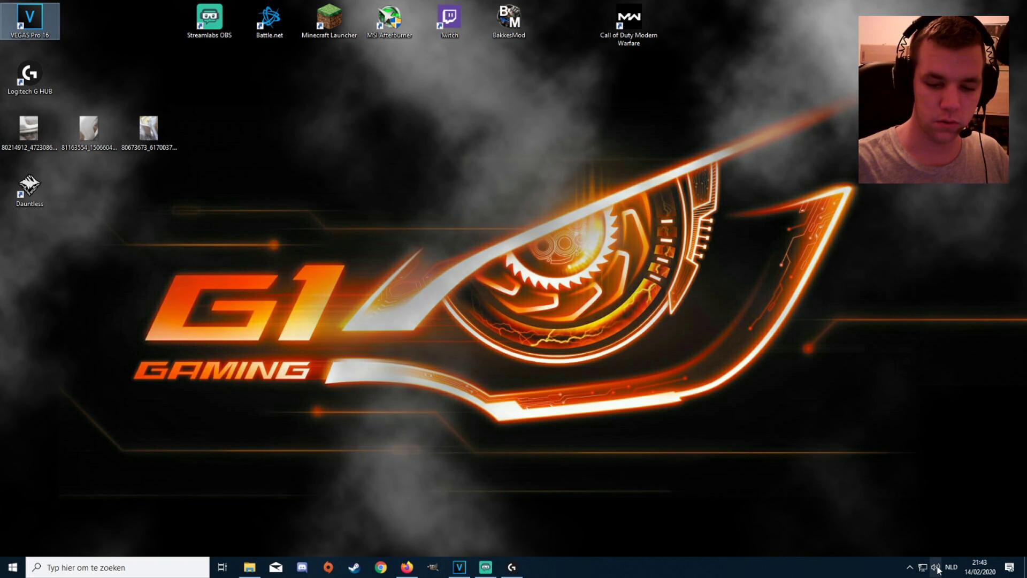
{"action": "right_click", "coordinate": [937, 571]}
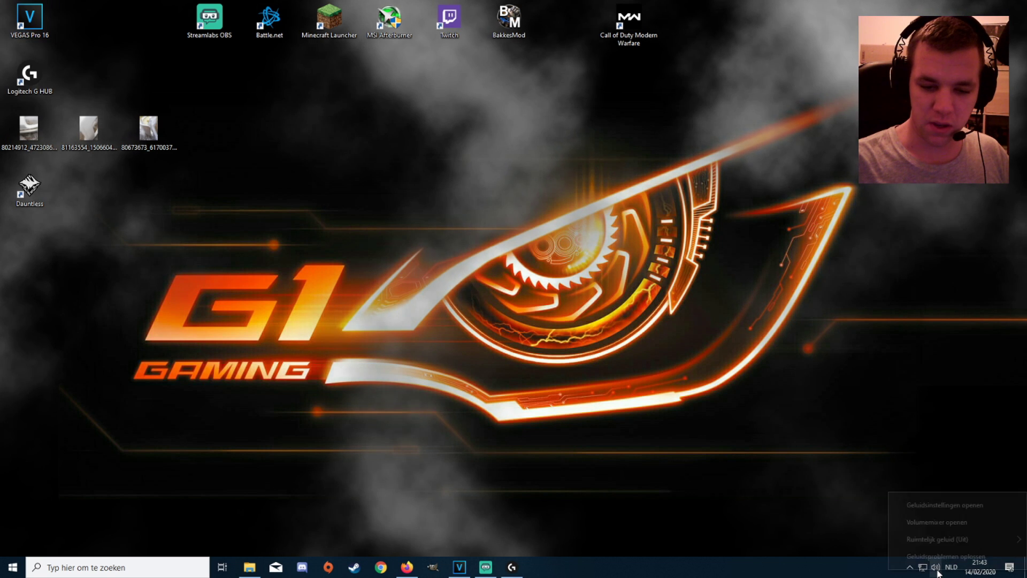
{"action": "left_click", "coordinate": [938, 507]}
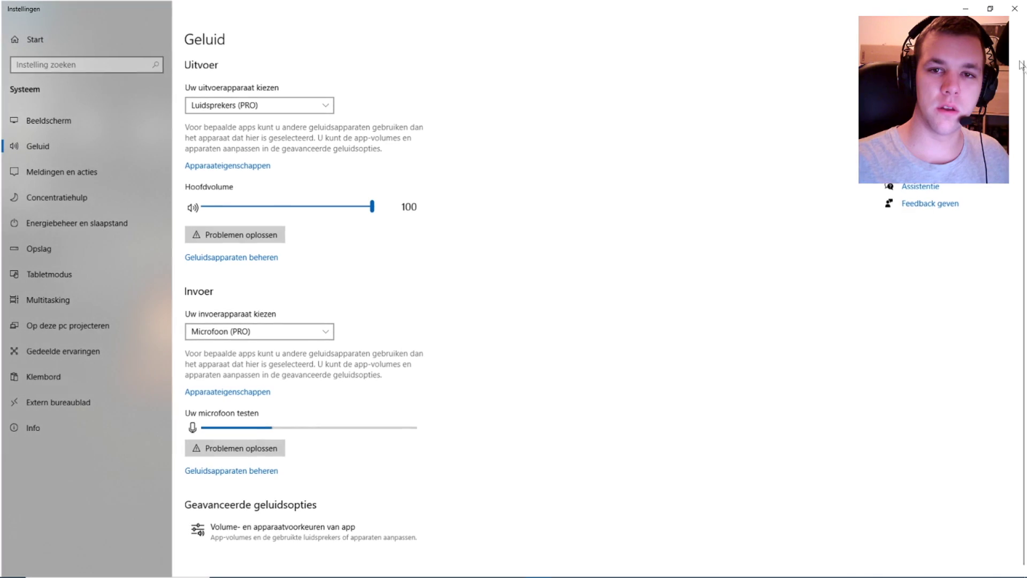
- Restore the Settings window from full screen, resize it, and scroll down the Sound page
{"action": "left_click", "coordinate": [991, 9]}
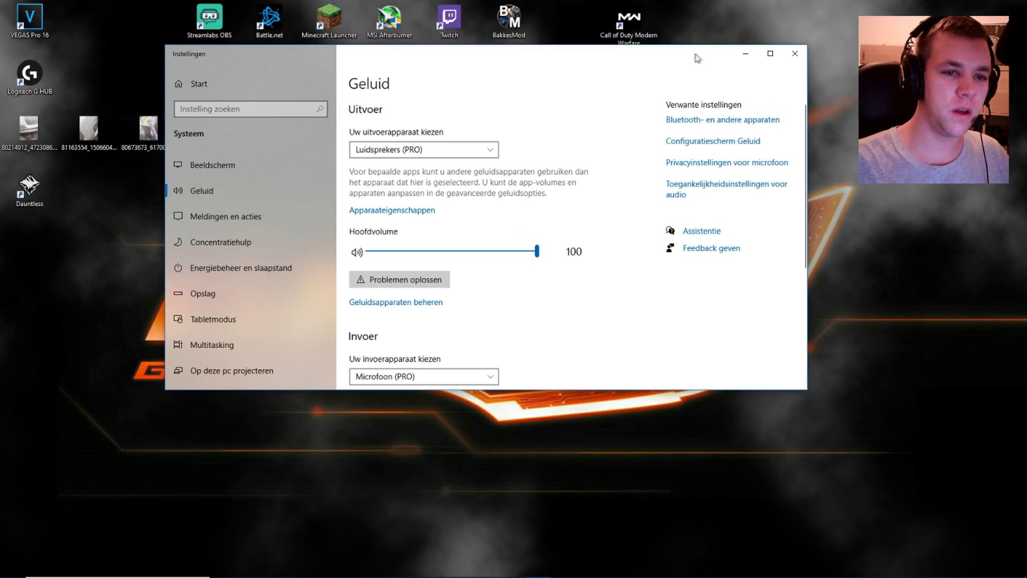
{"action": "left_click_drag", "start_coordinate": [655, 59], "coordinate": [568, 20]}
{"action": "left_click_drag", "start_coordinate": [505, 357], "coordinate": [505, 494]}
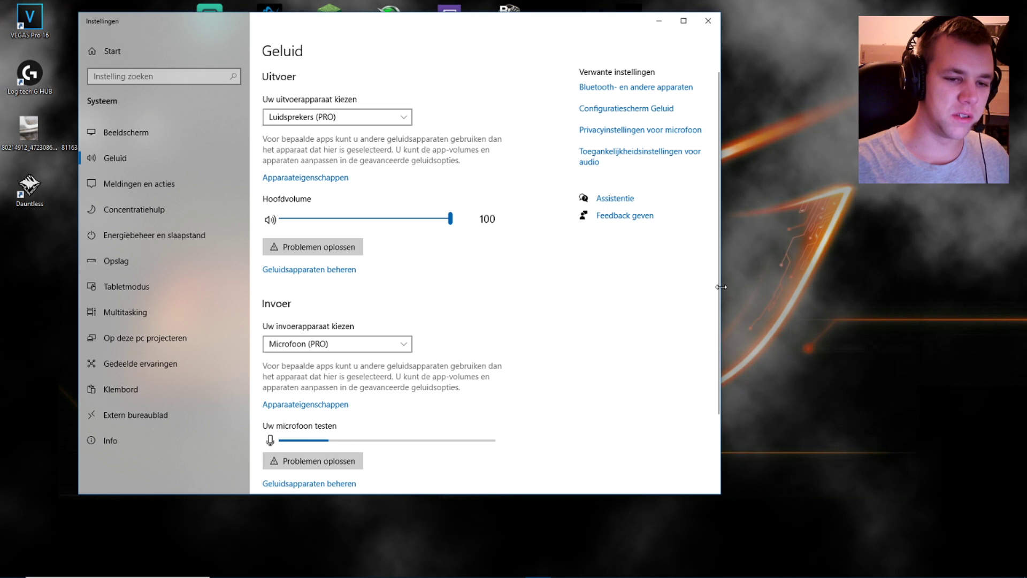
{"action": "left_click_drag", "start_coordinate": [721, 287], "coordinate": [868, 289]}
{"action": "scroll", "coordinate": [431, 300], "scroll_direction": "down", "scroll_amount": 2}
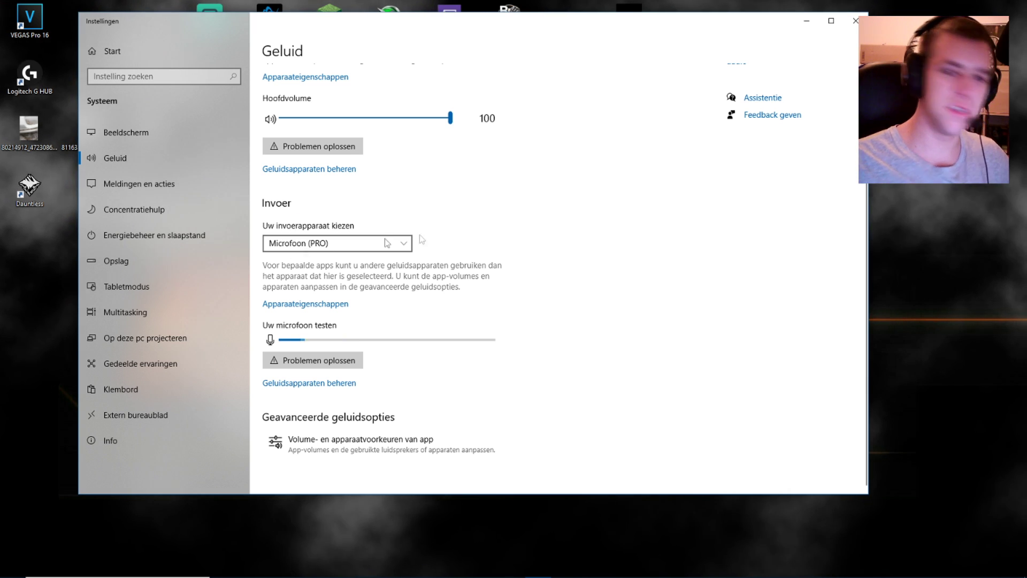
- Reselect Microfoon (PRO) as the input device and open its device properties
{"action": "left_click", "coordinate": [367, 247]}
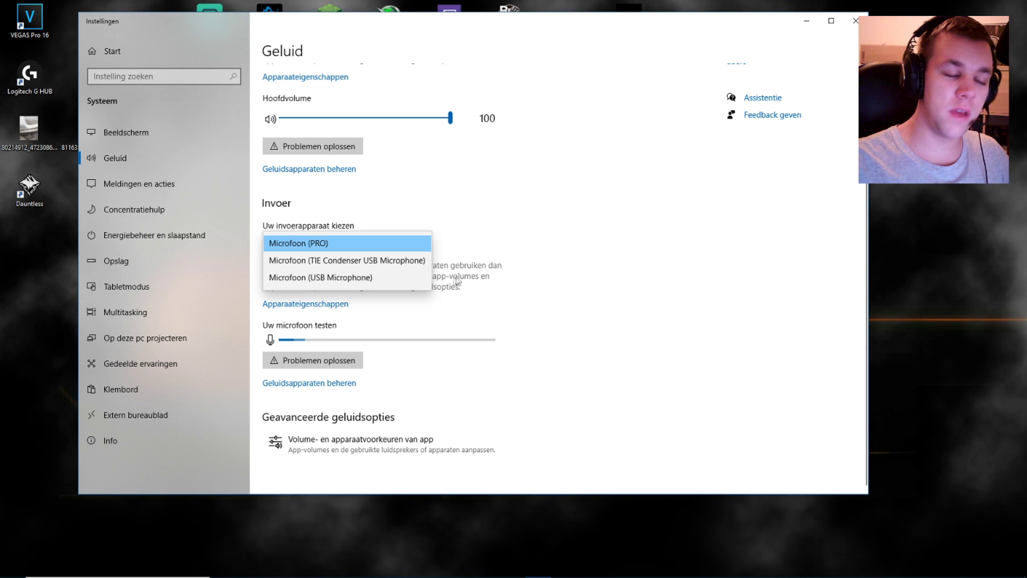
{"action": "left_click", "coordinate": [578, 252]}
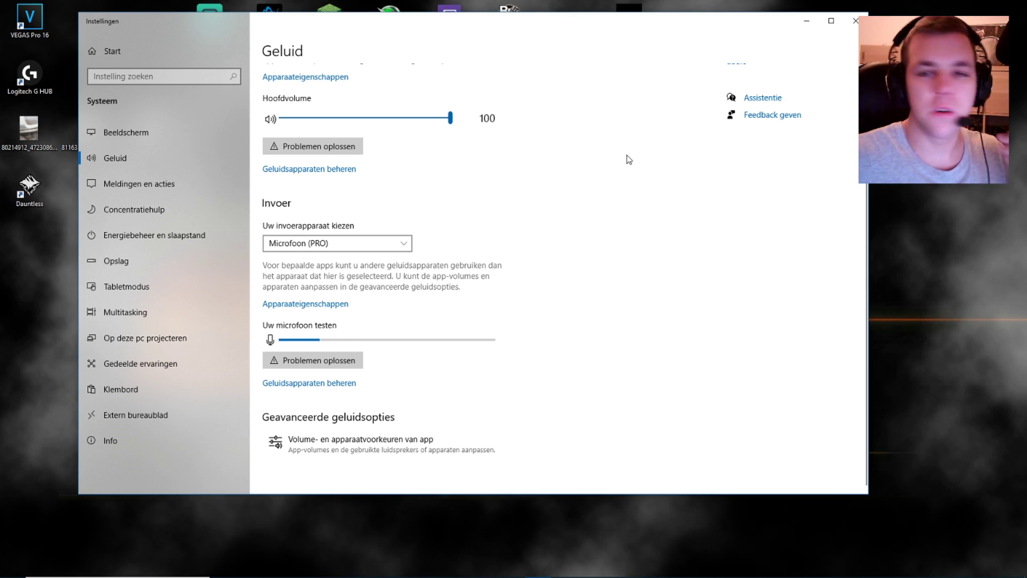
{"action": "left_click", "coordinate": [331, 303]}
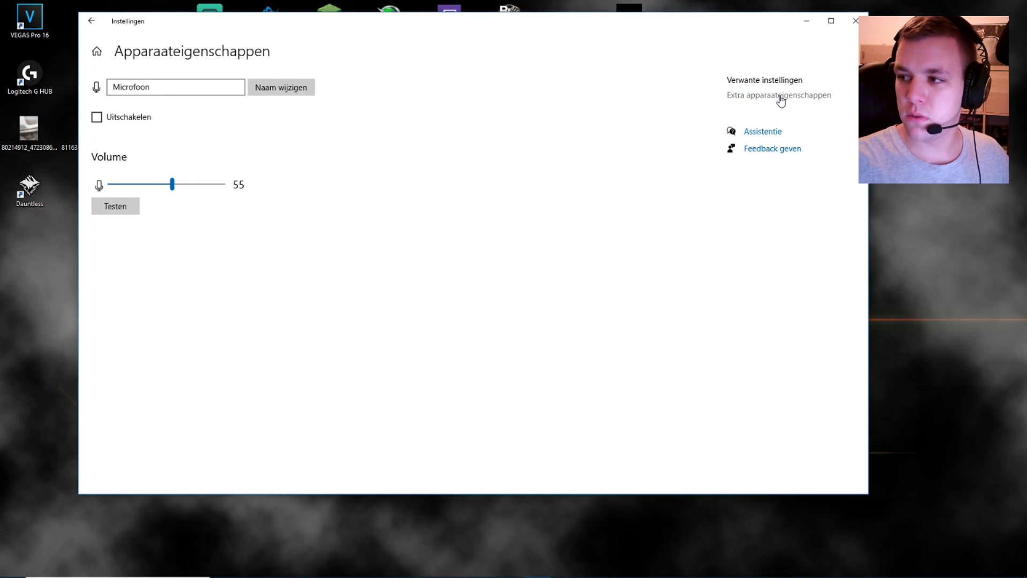
- Tick 'Naar dit apparaat luisteren' on the microphone's Luisteren tab, apply and close with OK
{"action": "left_click", "coordinate": [781, 97]}
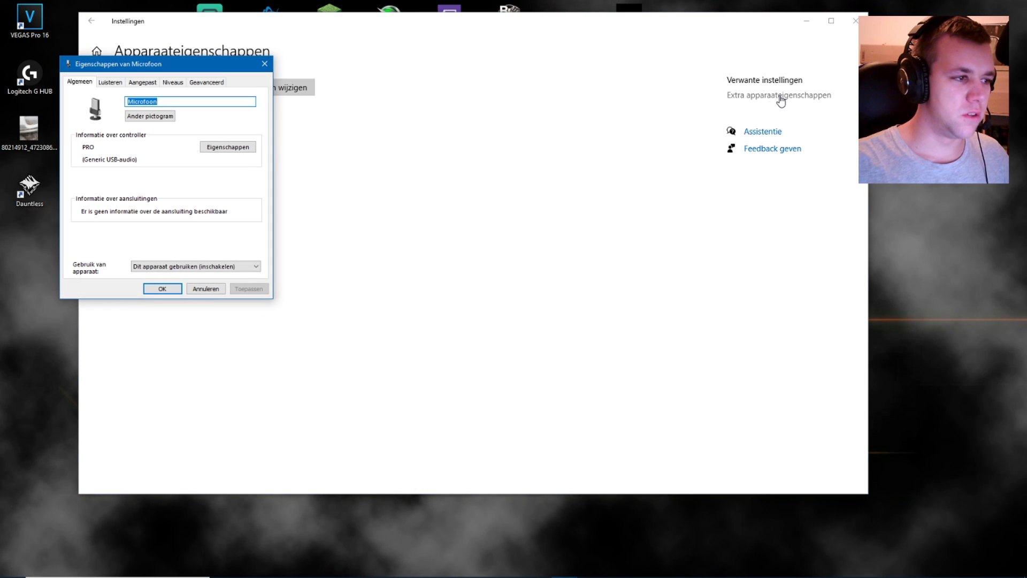
{"action": "left_click_drag", "start_coordinate": [173, 62], "coordinate": [534, 68]}
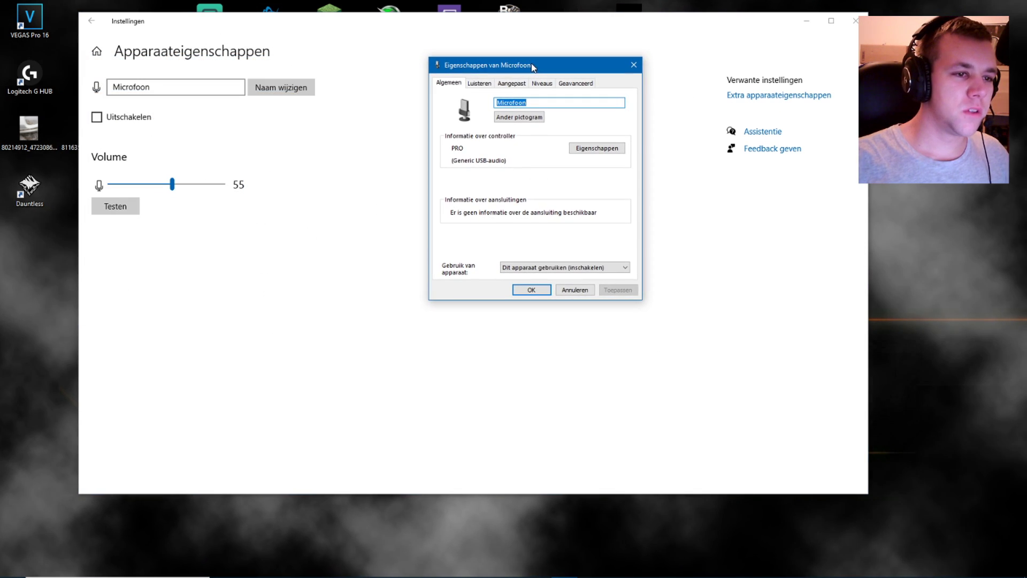
{"action": "left_click", "coordinate": [476, 84]}
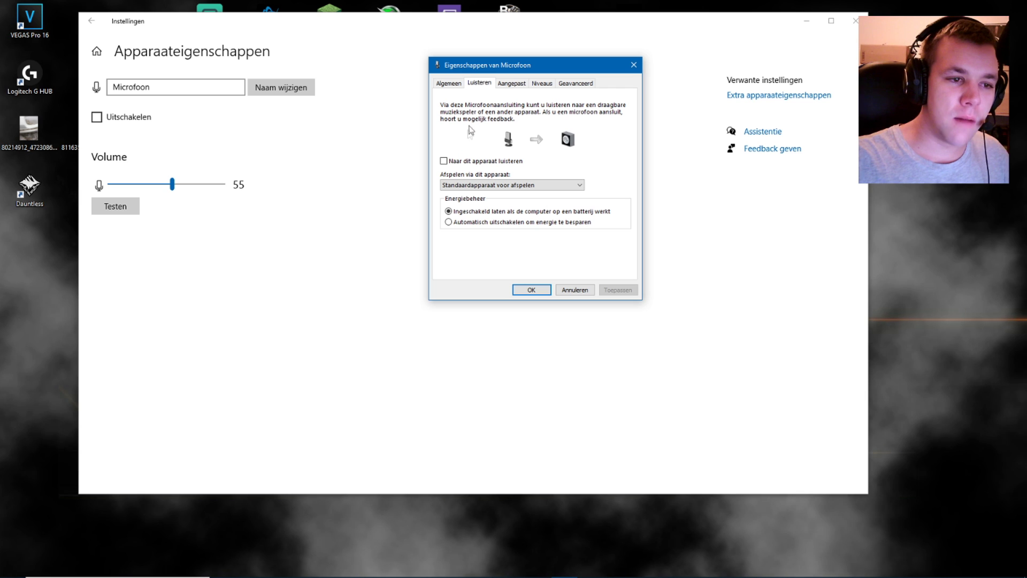
{"action": "left_click", "coordinate": [445, 161]}
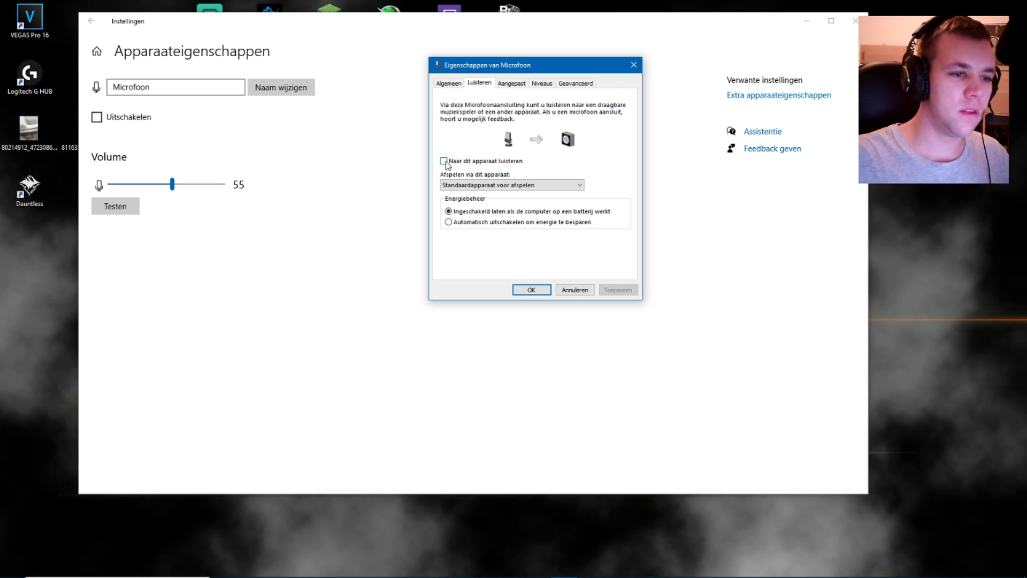
{"action": "left_click", "coordinate": [620, 291]}
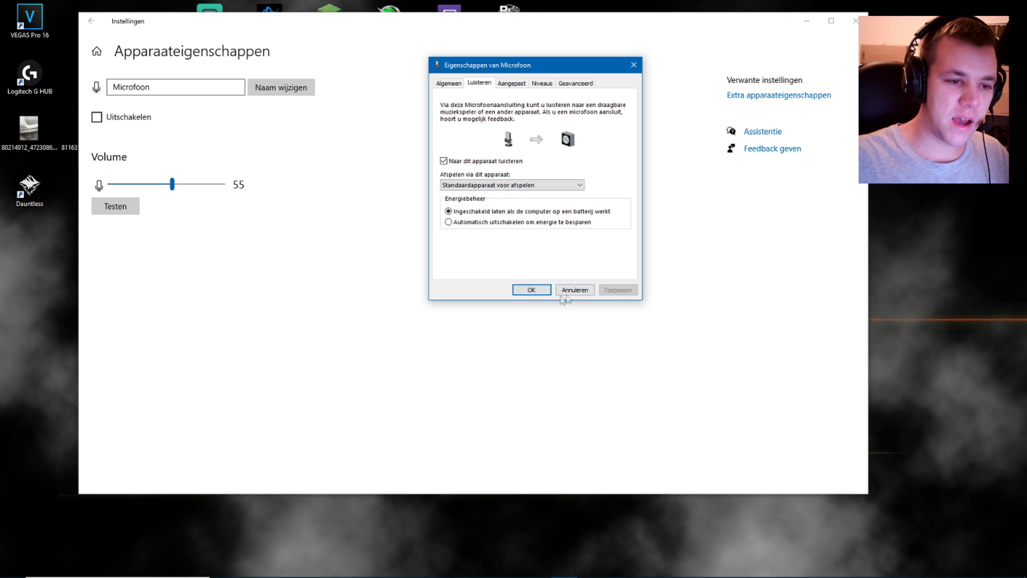
{"action": "left_click", "coordinate": [543, 296]}
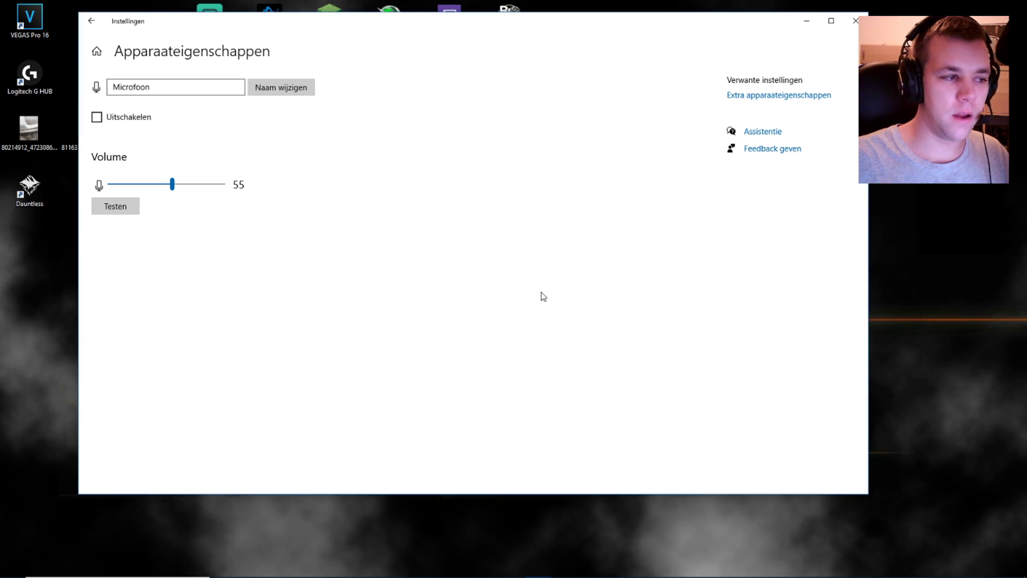
- Minimise Settings and open Volume Mixer from the speaker tray icon
{"action": "left_click", "coordinate": [806, 21]}
{"action": "mouse_move", "coordinate": [935, 574]}
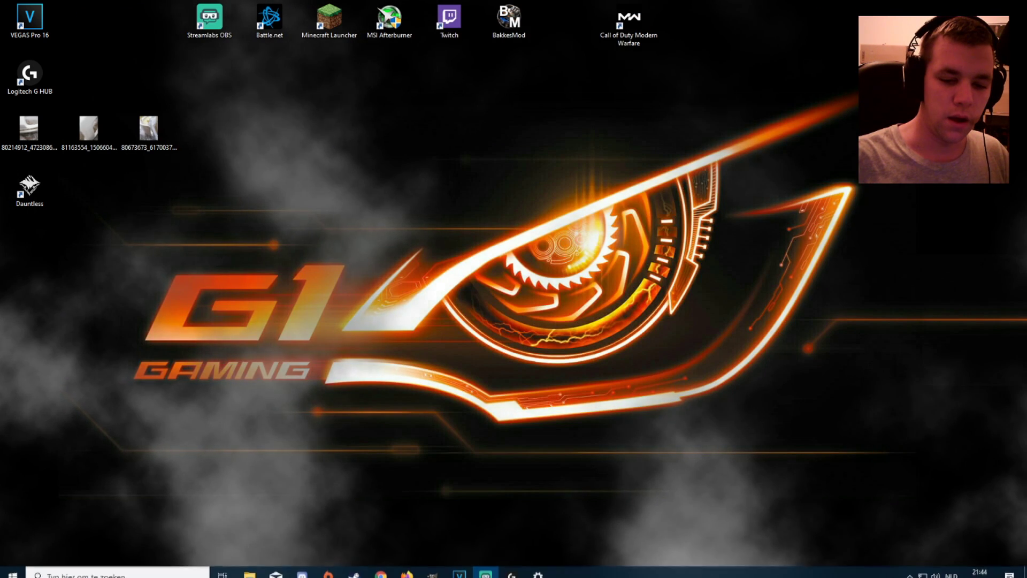
{"action": "right_click", "coordinate": [935, 572]}
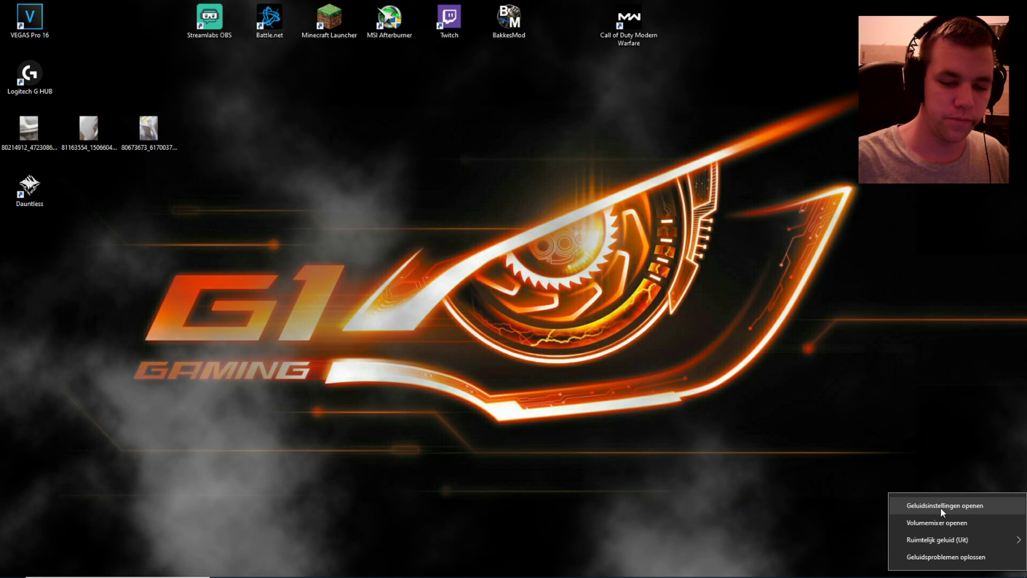
{"action": "left_click", "coordinate": [934, 523]}
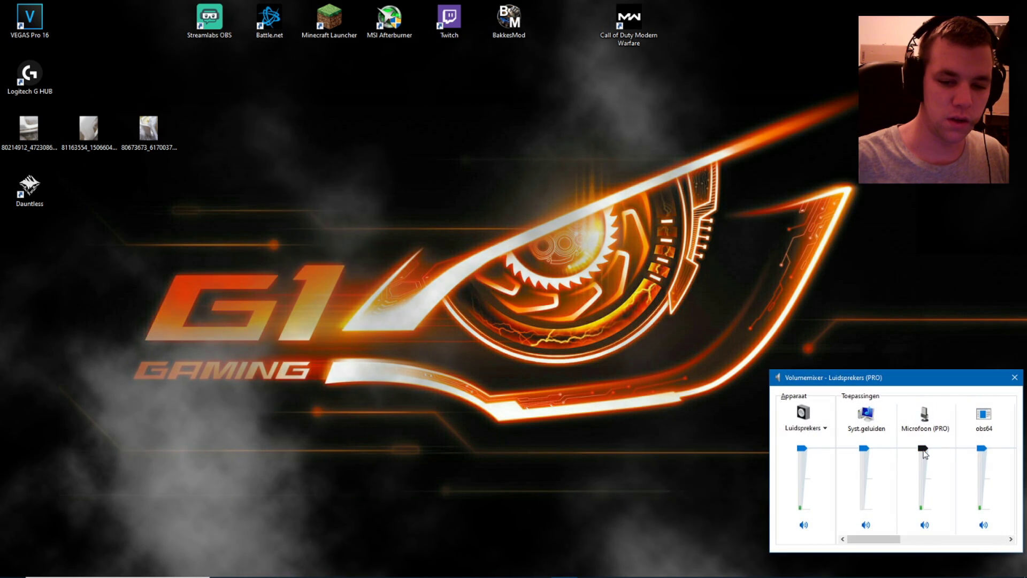
- Bring the Microfoon (PRO) slider down to zero without muting, then close the mixer
{"action": "left_click_drag", "start_coordinate": [924, 454], "coordinate": [924, 509]}
{"action": "left_click_drag", "start_coordinate": [902, 381], "coordinate": [495, 92]}
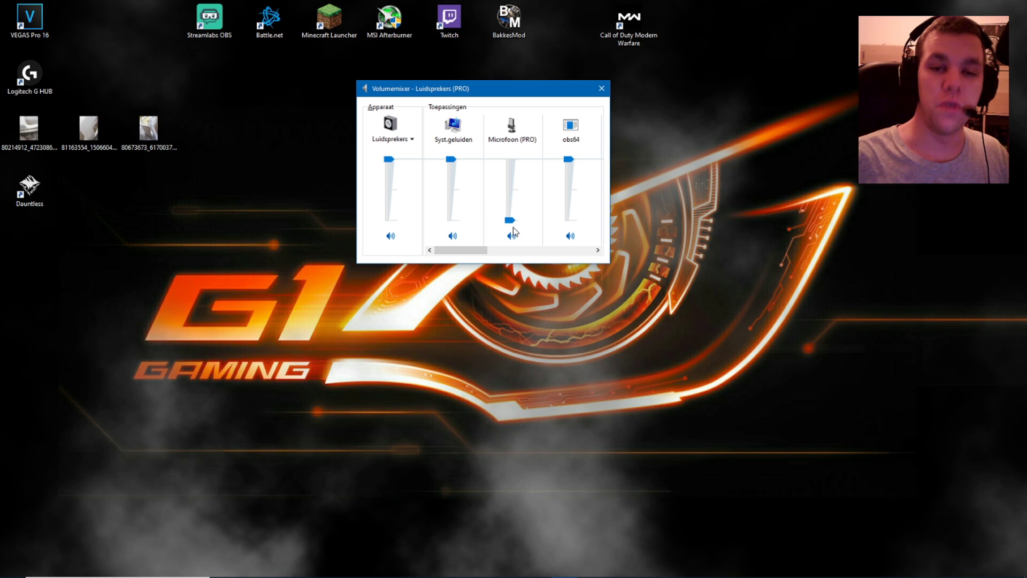
{"action": "left_click_drag", "start_coordinate": [511, 220], "coordinate": [520, 159]}
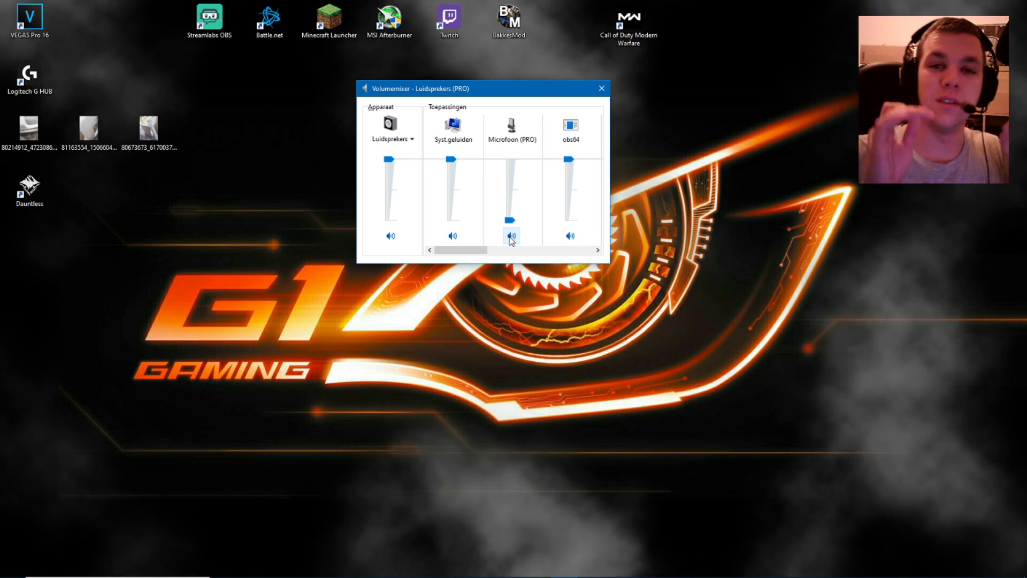
{"action": "left_click", "coordinate": [598, 91]}
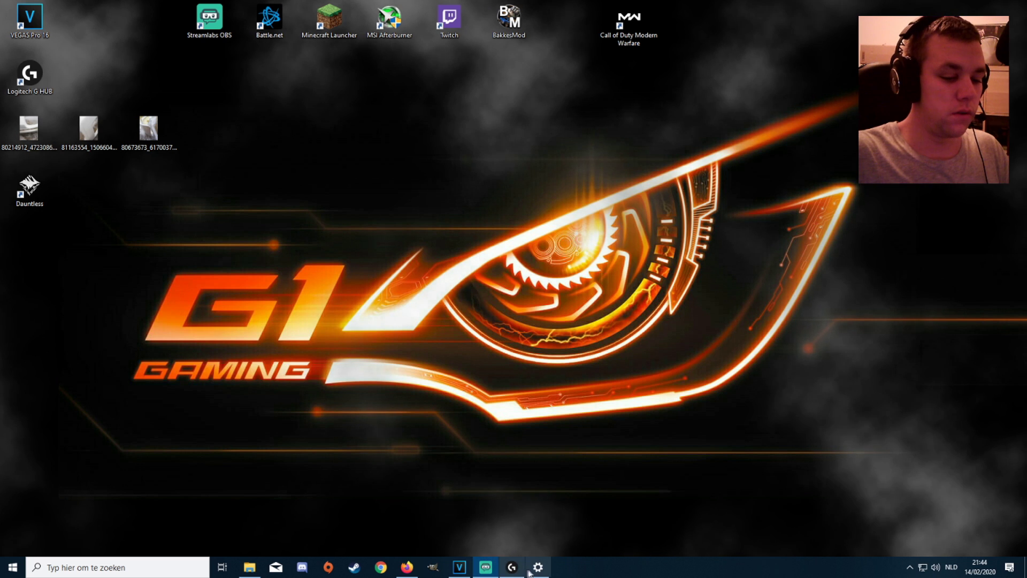
{"action": "left_click", "coordinate": [533, 568]}
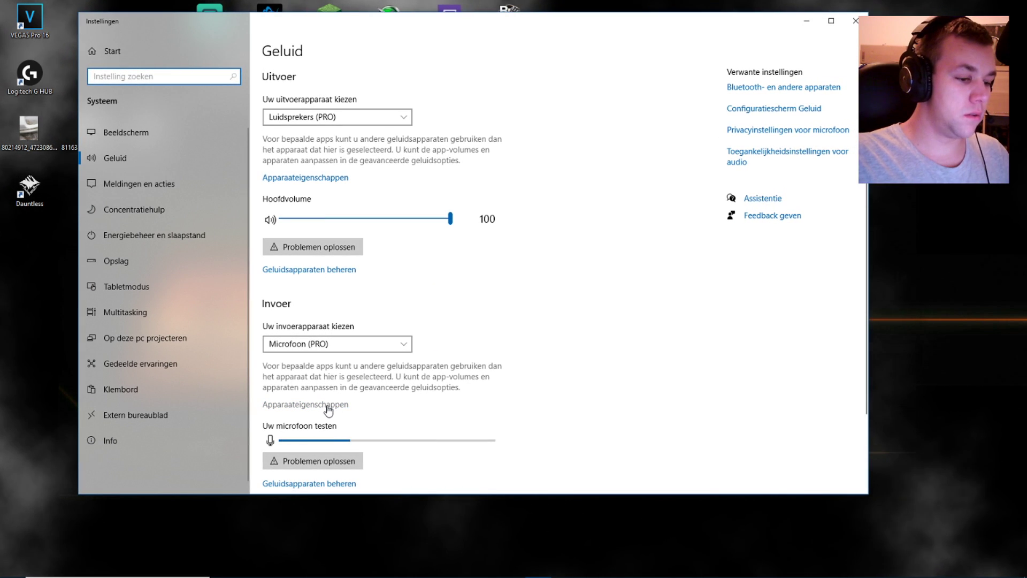
- Confirm 'Listen to this device' is still ticked on the microphone's Listen tab, then minimise Settings
{"action": "left_click", "coordinate": [328, 405]}
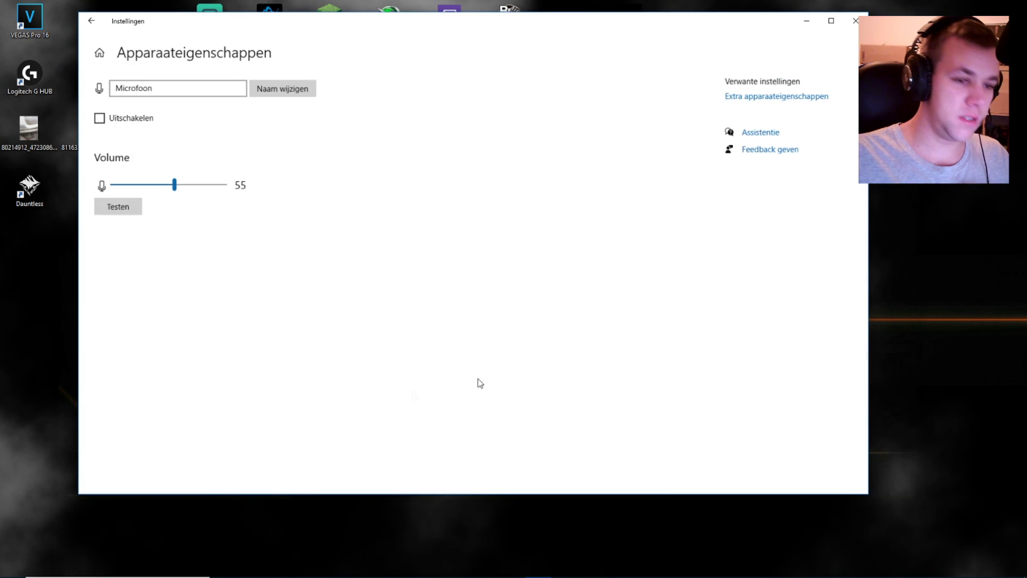
{"action": "left_click", "coordinate": [748, 100]}
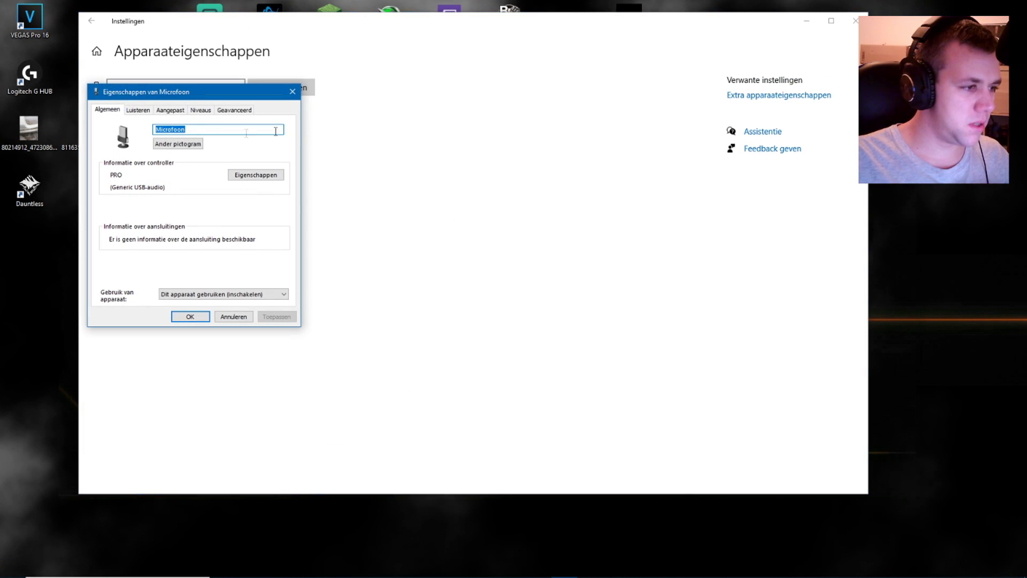
{"action": "left_click", "coordinate": [138, 110]}
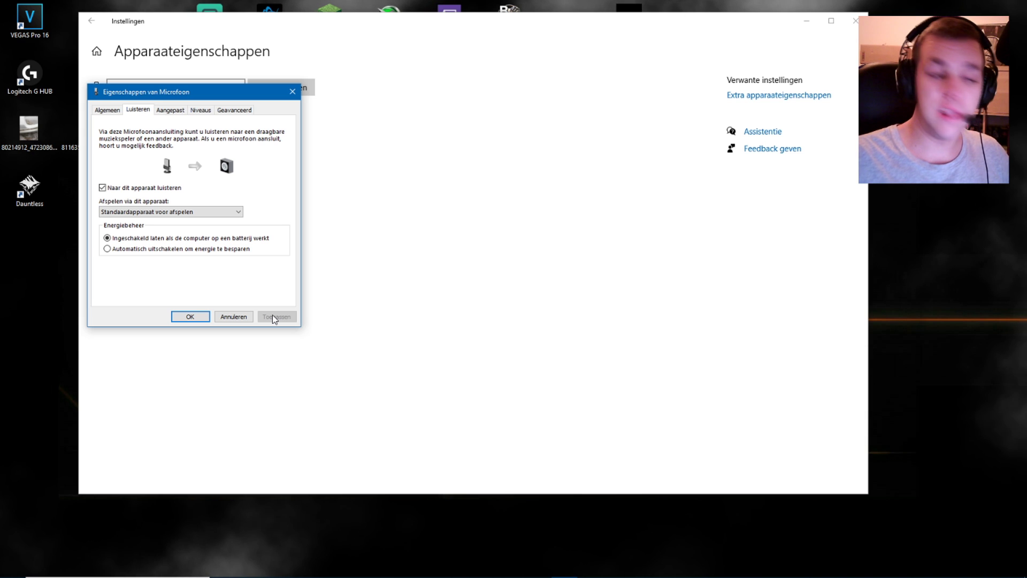
{"action": "left_click", "coordinate": [190, 317]}
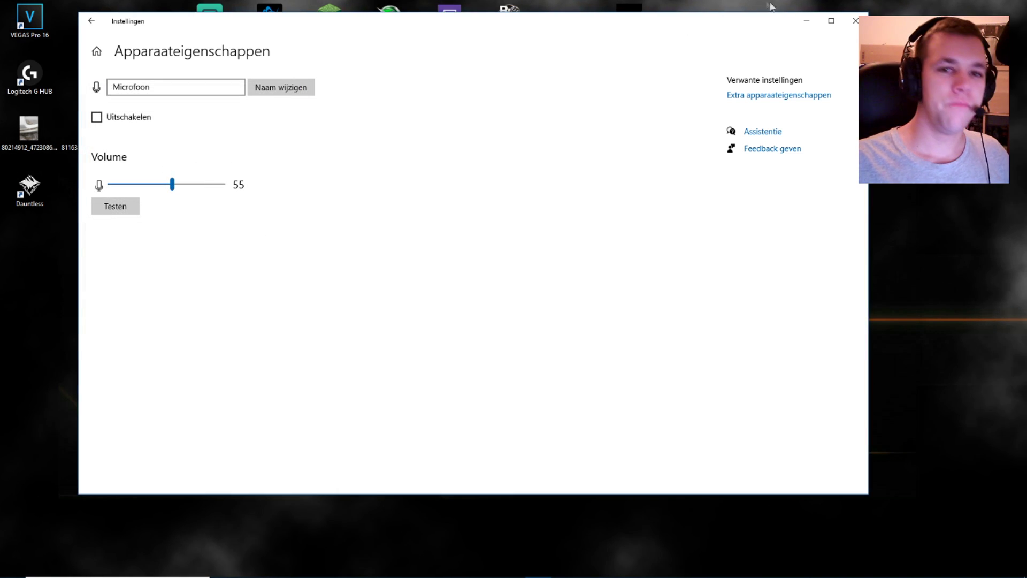
{"action": "left_click", "coordinate": [807, 21]}
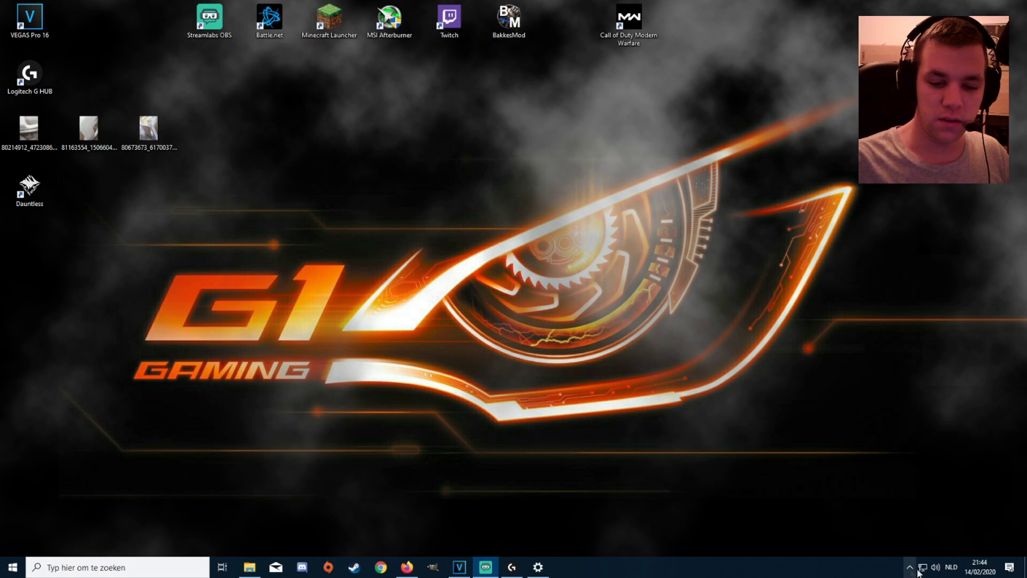
- Reopen Volume Mixer, toggle the Microfoon (PRO) channel's mute button, then close the mixer
{"action": "right_click", "coordinate": [937, 569]}
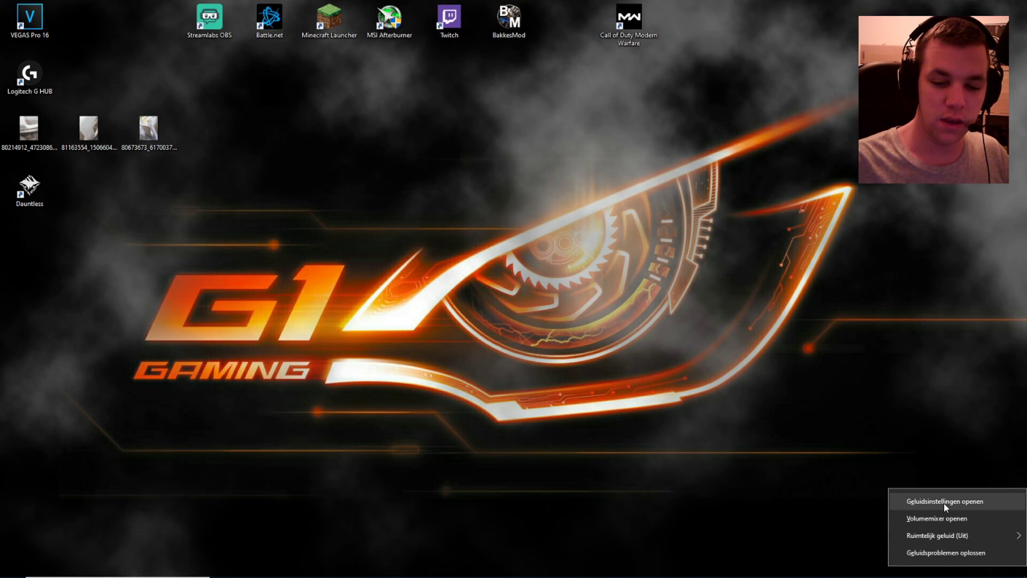
{"action": "left_click", "coordinate": [943, 519]}
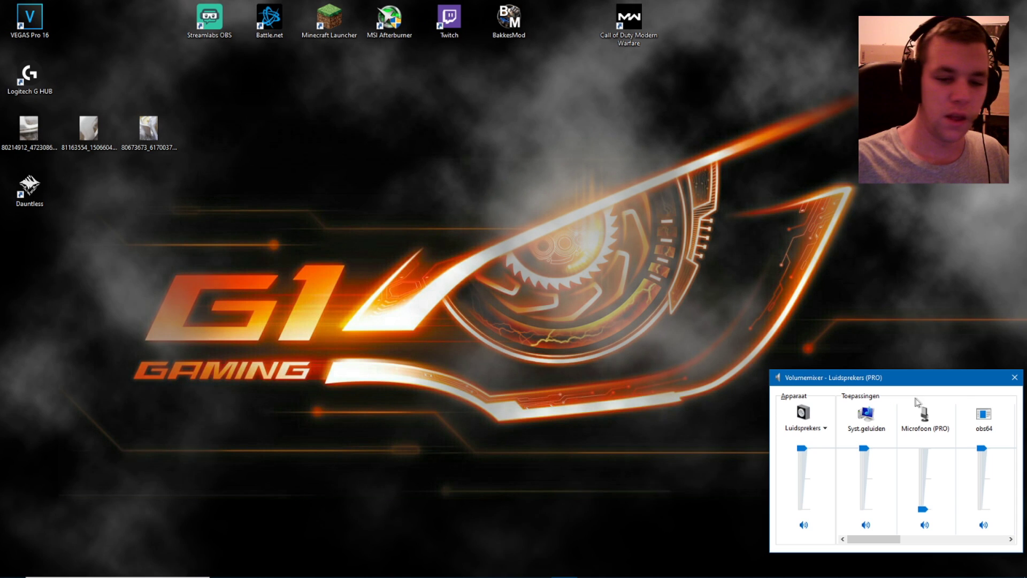
{"action": "left_click_drag", "start_coordinate": [912, 379], "coordinate": [425, 125]}
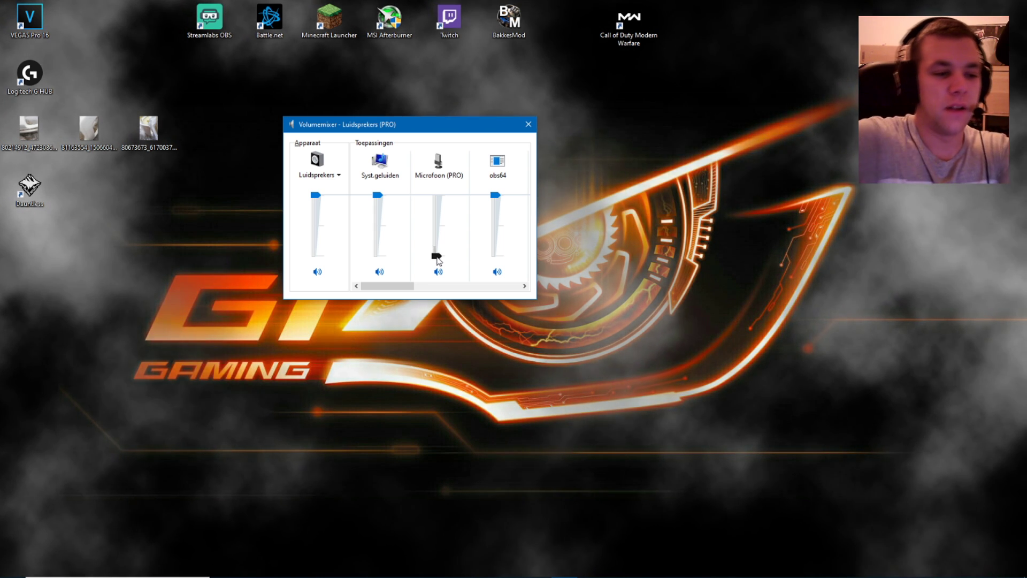
{"action": "left_click", "coordinate": [438, 272]}
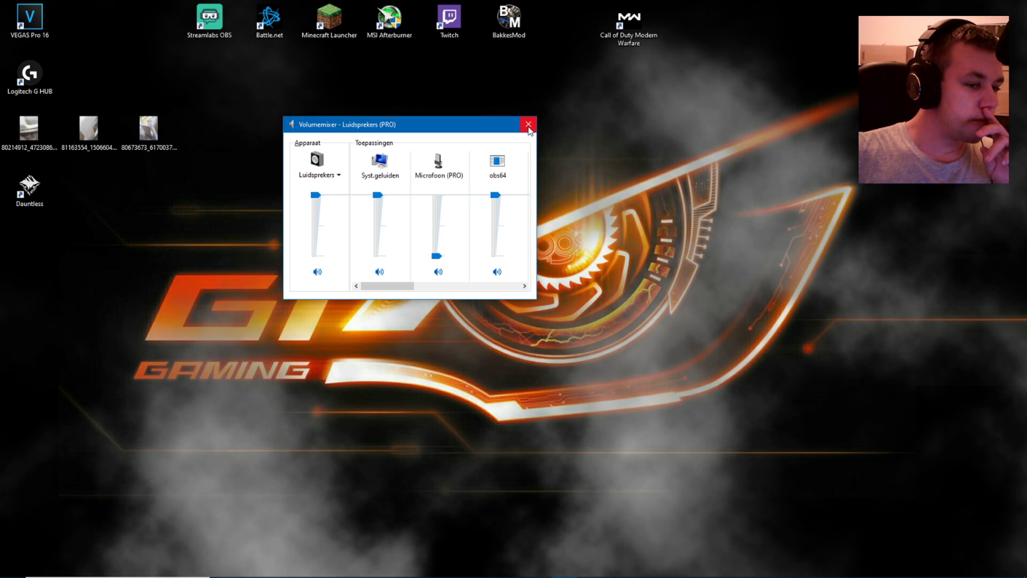
{"action": "left_click", "coordinate": [528, 125]}
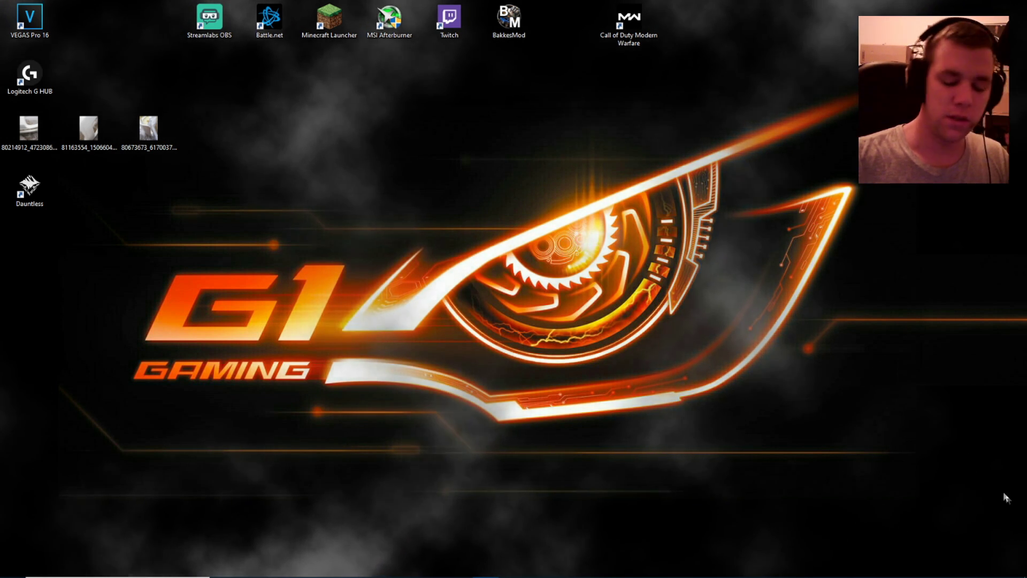
{"action": "mouse_move", "coordinate": [910, 576]}
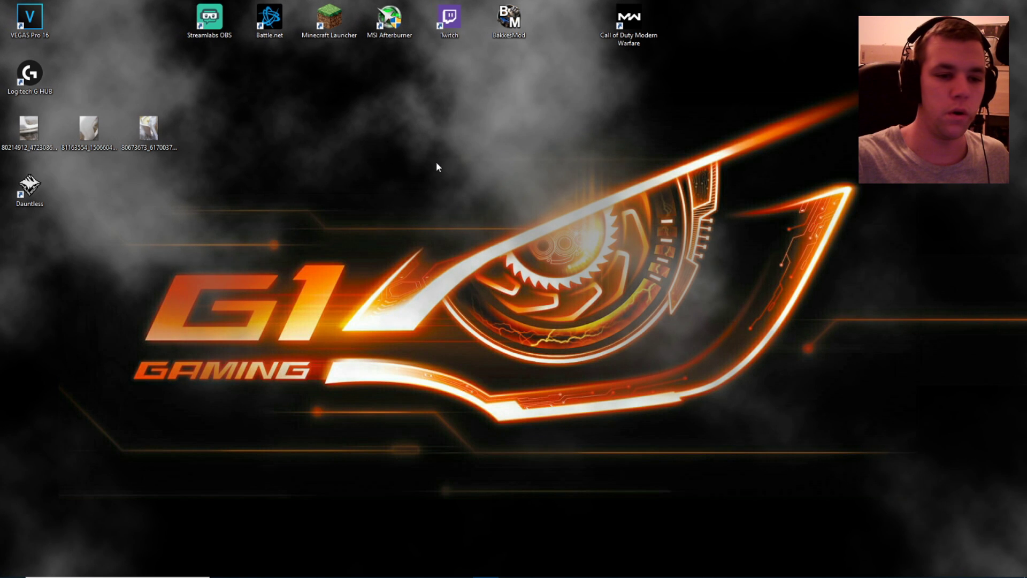
{"action": "mouse_move", "coordinate": [487, 577]}
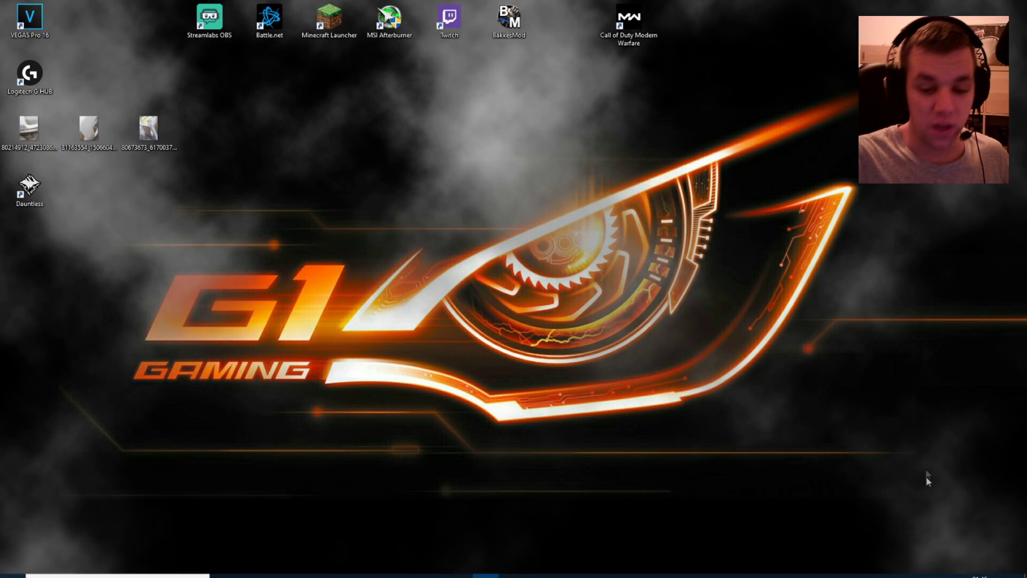
- Check the PRO headset's sidetone level on G HUB's Akoestiek tab, then close G HUB
{"action": "left_click", "coordinate": [513, 570]}
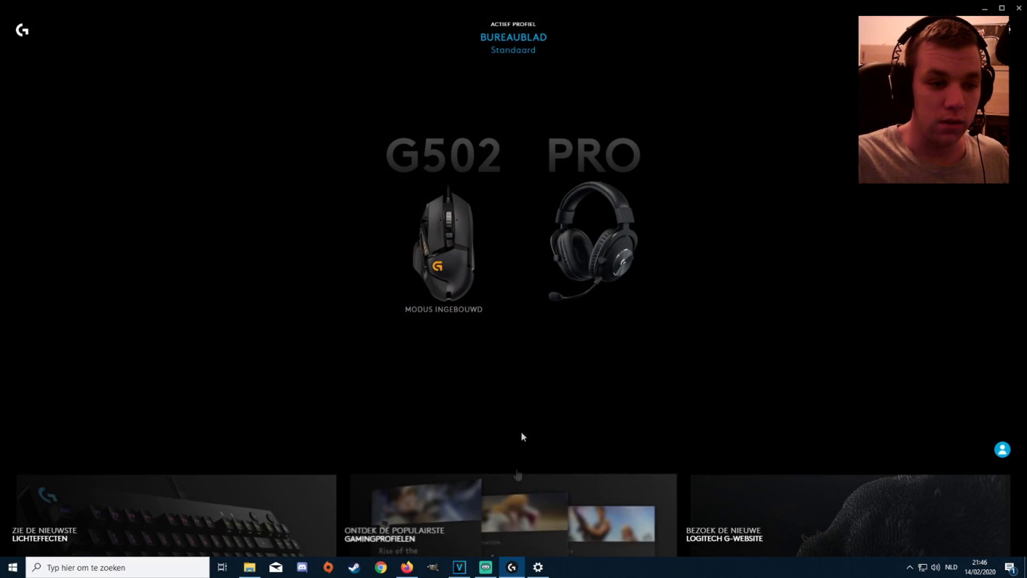
{"action": "left_click", "coordinate": [596, 233]}
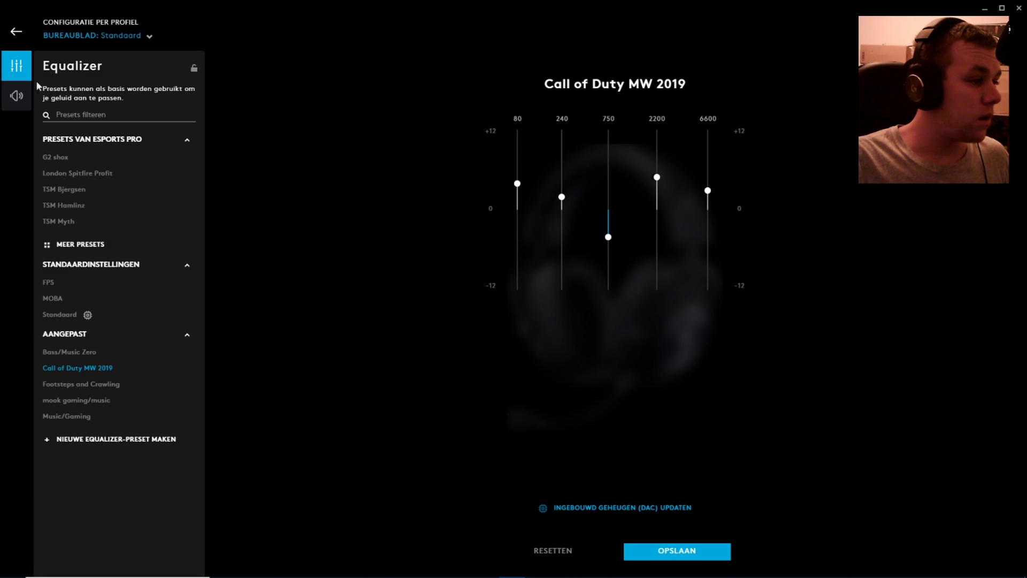
{"action": "left_click", "coordinate": [17, 95]}
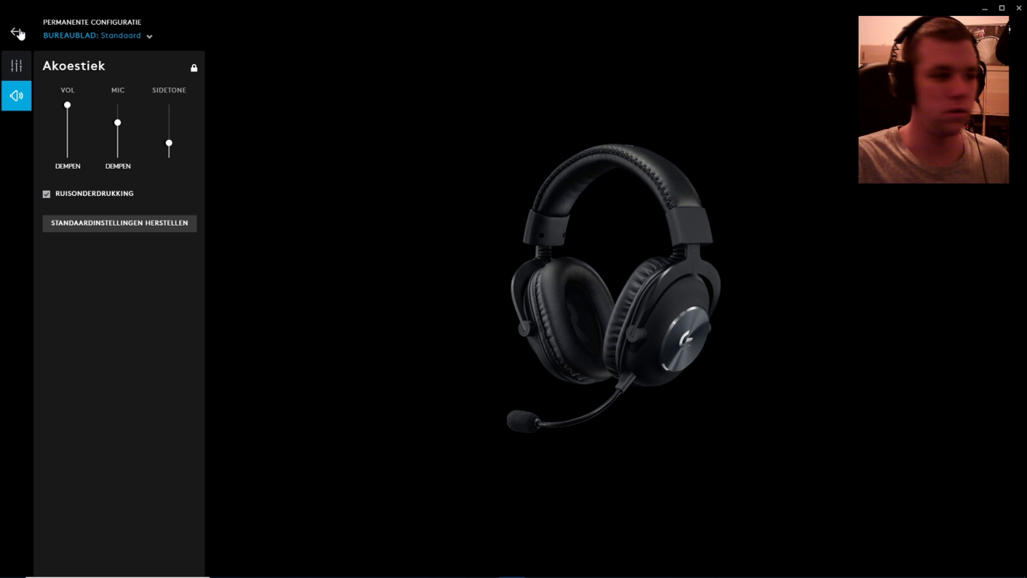
{"action": "left_click", "coordinate": [17, 33]}
{"action": "left_click", "coordinate": [1021, 13]}
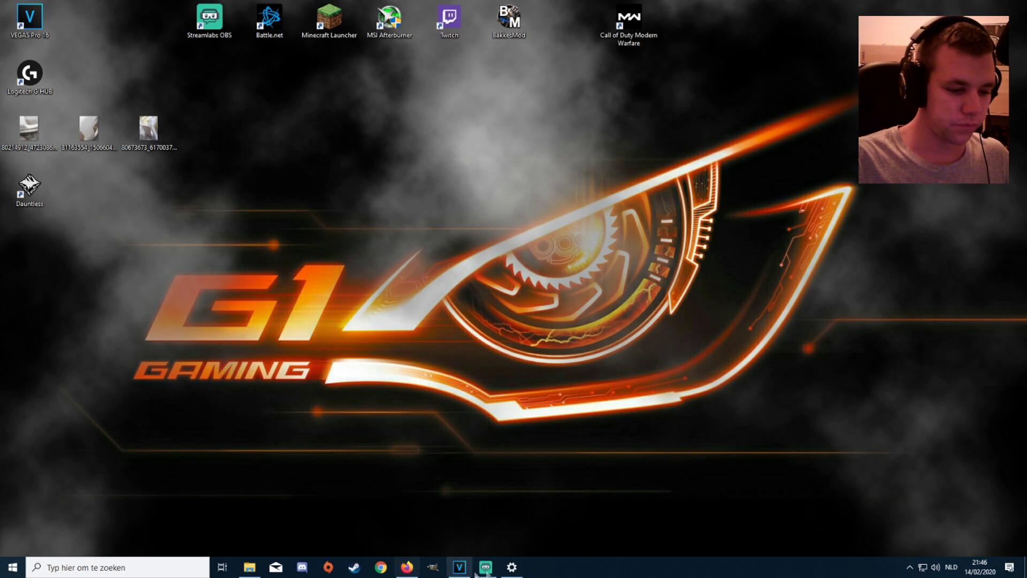
{"action": "left_click", "coordinate": [512, 570]}
- Close the Settings window and box-select the desktop image icons
{"action": "left_click", "coordinate": [856, 20]}
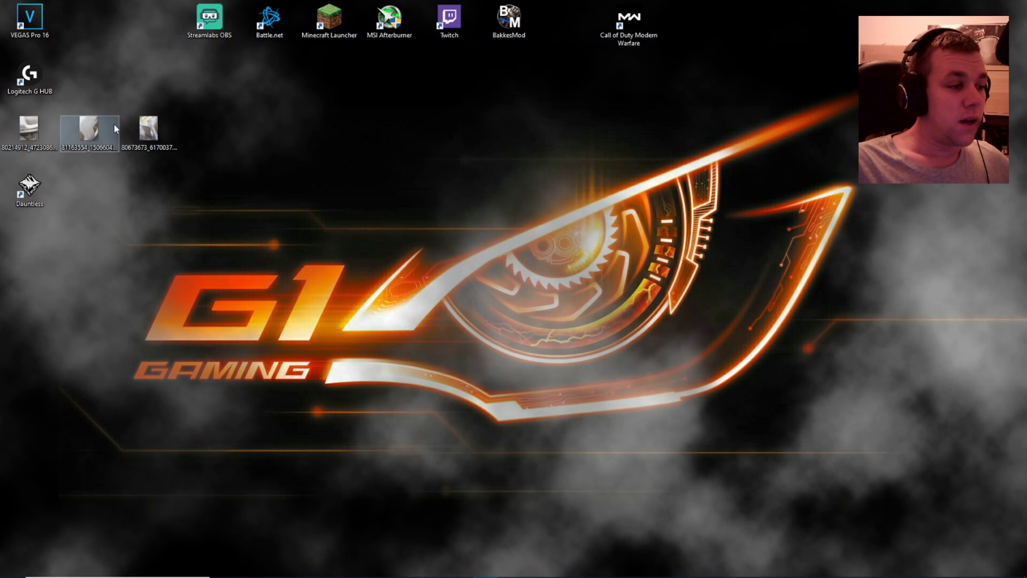
{"action": "left_click_drag", "start_coordinate": [81, 94], "coordinate": [877, 105]}
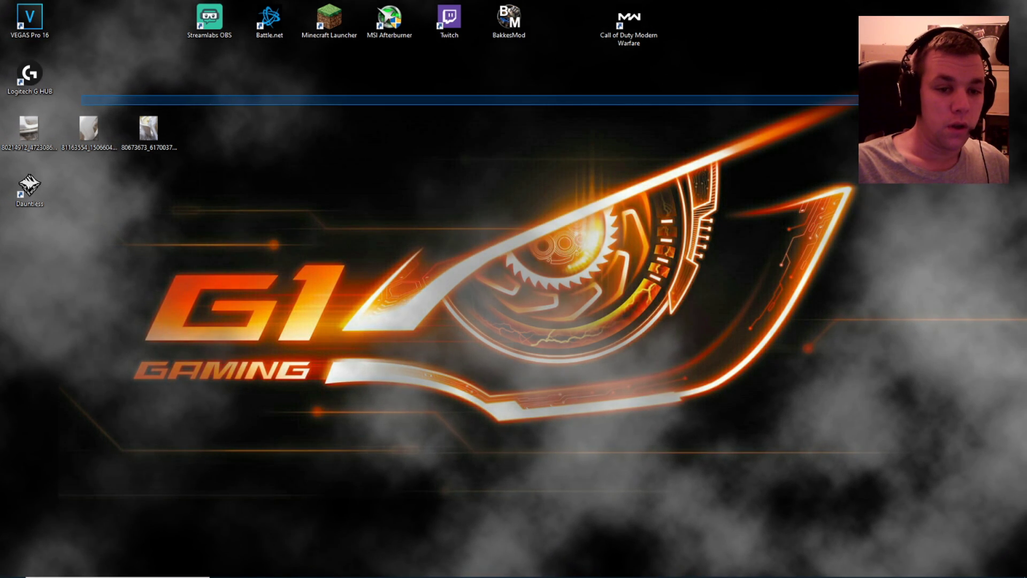
{"action": "left_click_drag", "start_coordinate": [811, 431], "coordinate": [118, 54]}
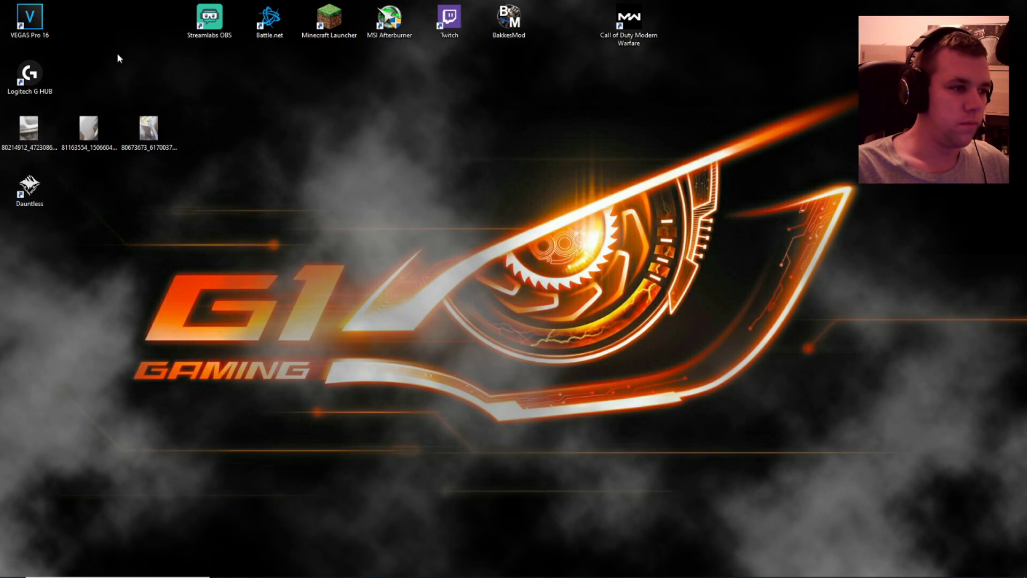